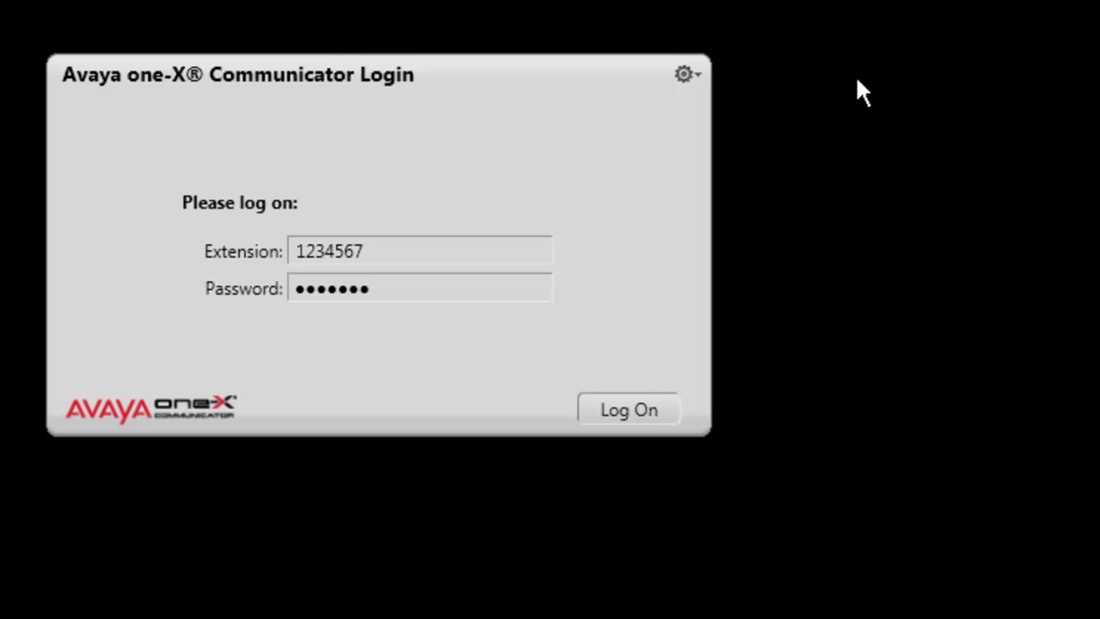
Log on, then open General Settings from the gear menu's Settings submenu
{"action": "left_click", "coordinate": [680, 75]}
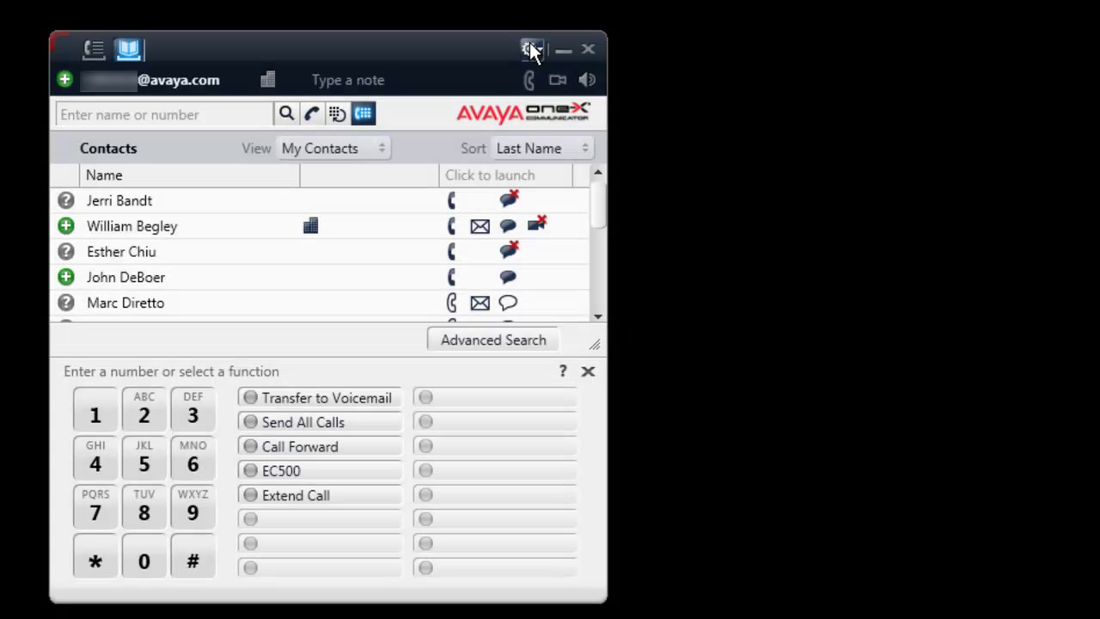
{"action": "left_click", "coordinate": [530, 47]}
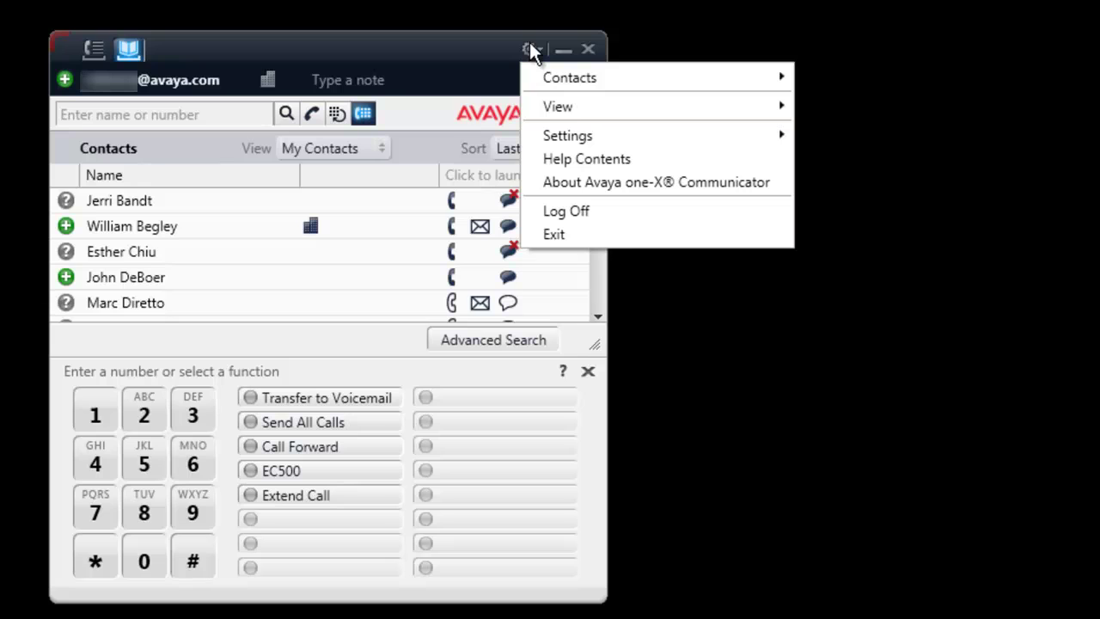
{"action": "mouse_move", "coordinate": [573, 135]}
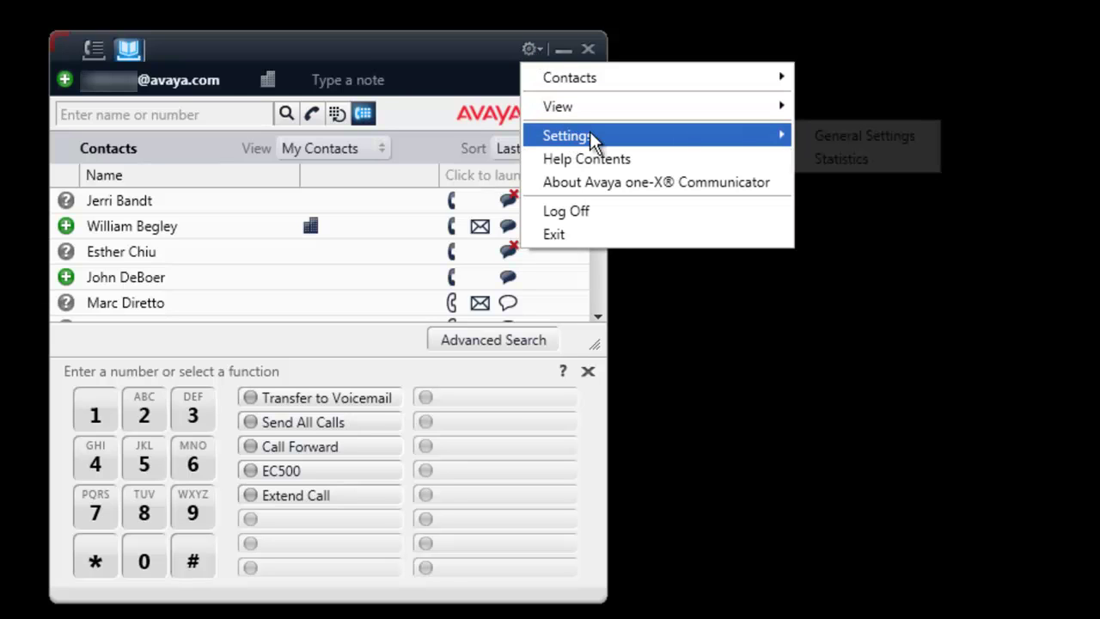
{"action": "left_click", "coordinate": [848, 133]}
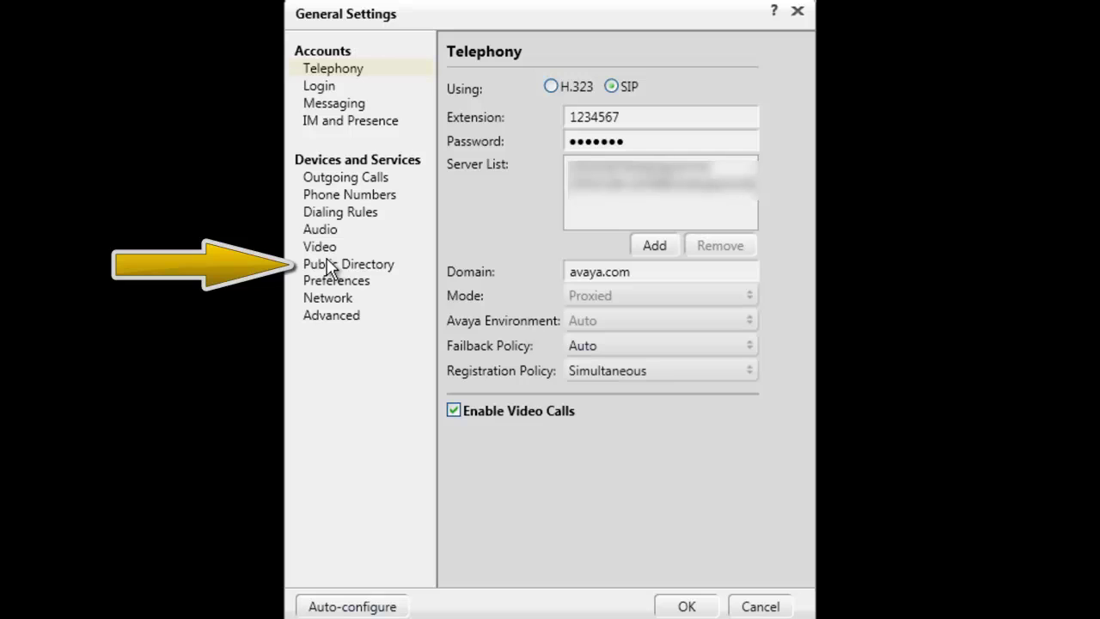
Go to the Public Directory page and keep Active Directory as the directory type for 'Post'
{"action": "left_click", "coordinate": [330, 265]}
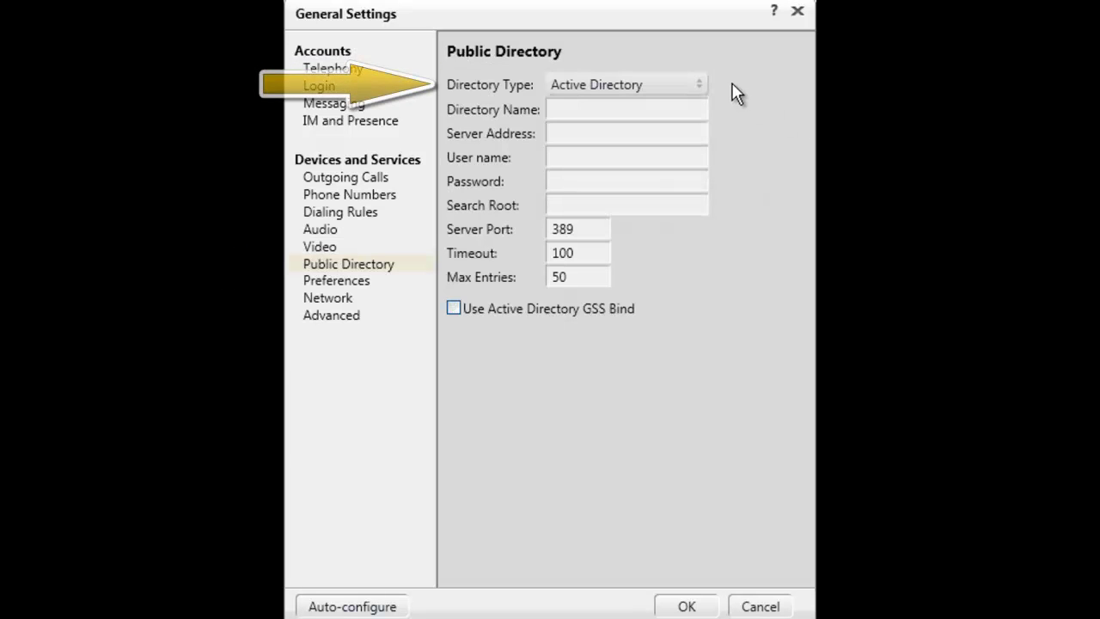
{"action": "left_click", "coordinate": [699, 85]}
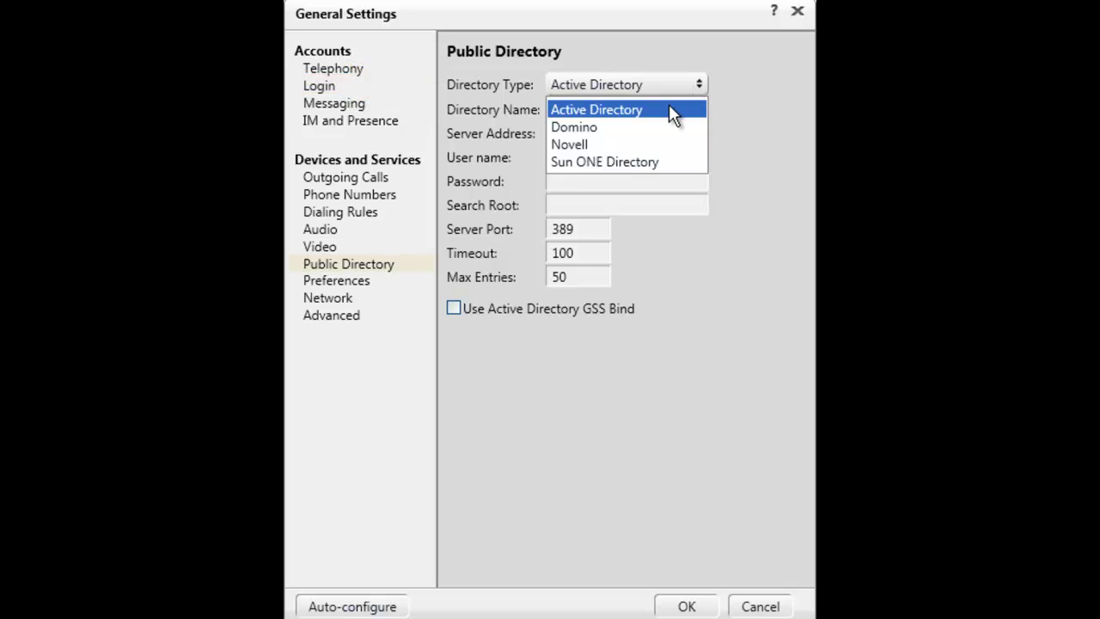
{"action": "left_click", "coordinate": [669, 104]}
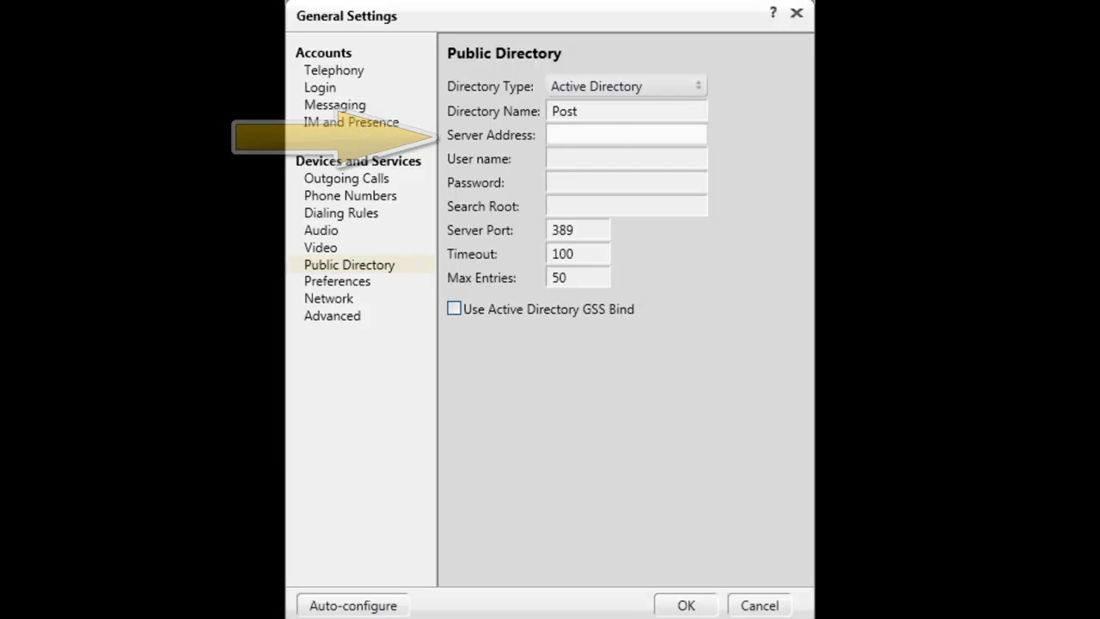
Enter server address 122.10.10.5 and the directory credentials, and enable Active Directory GSS Bind
{"action": "type", "text": "122.10.10.5"}
{"action": "left_click", "coordinate": [625, 182]}
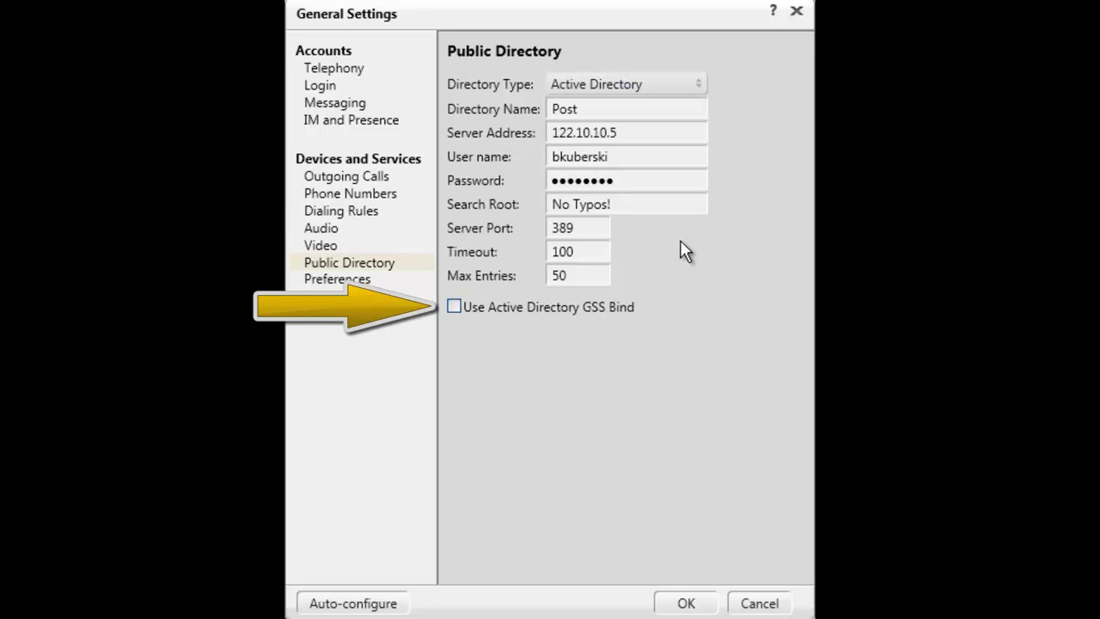
{"action": "left_click", "coordinate": [453, 306]}
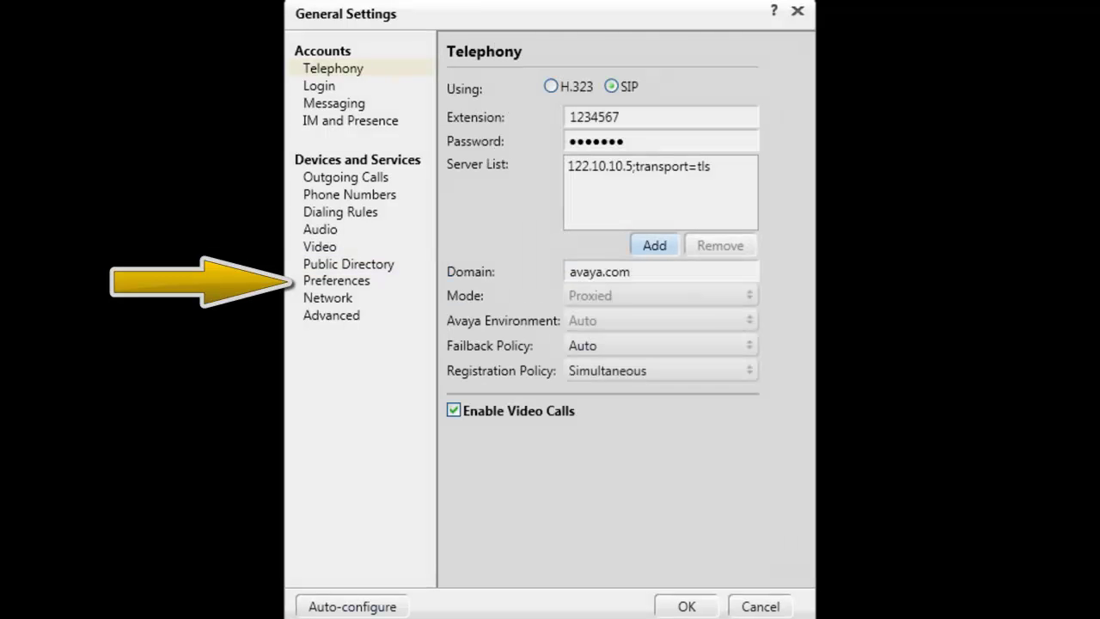
Add Public Directory and Microsoft Outlook Contacts to Name Look-Up in Preferences and save with OK
{"action": "left_click", "coordinate": [331, 282]}
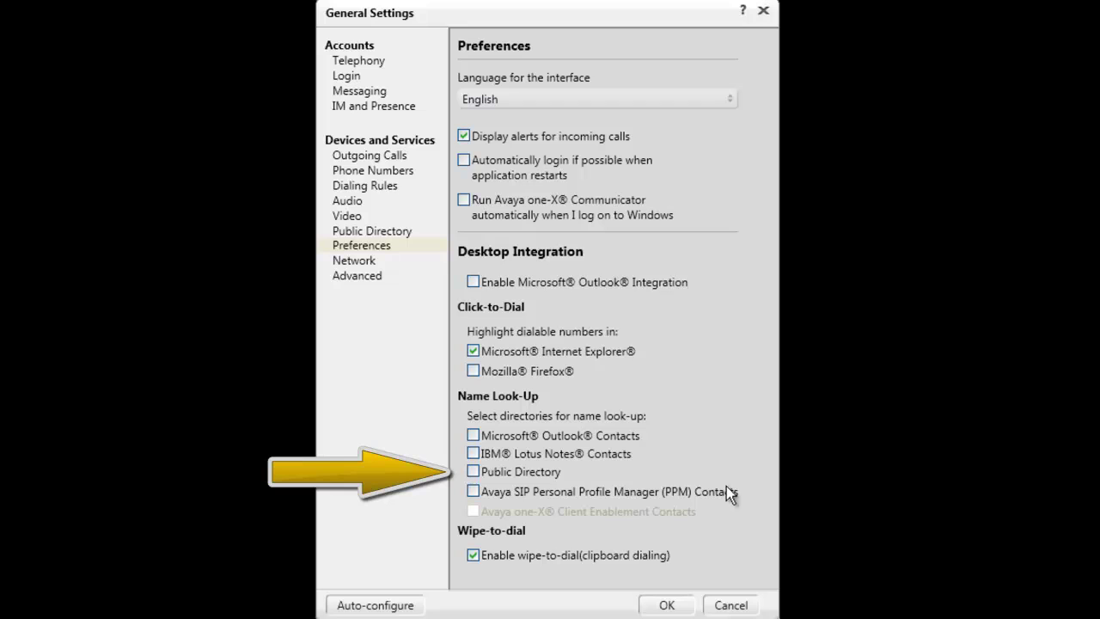
{"action": "left_click", "coordinate": [473, 471]}
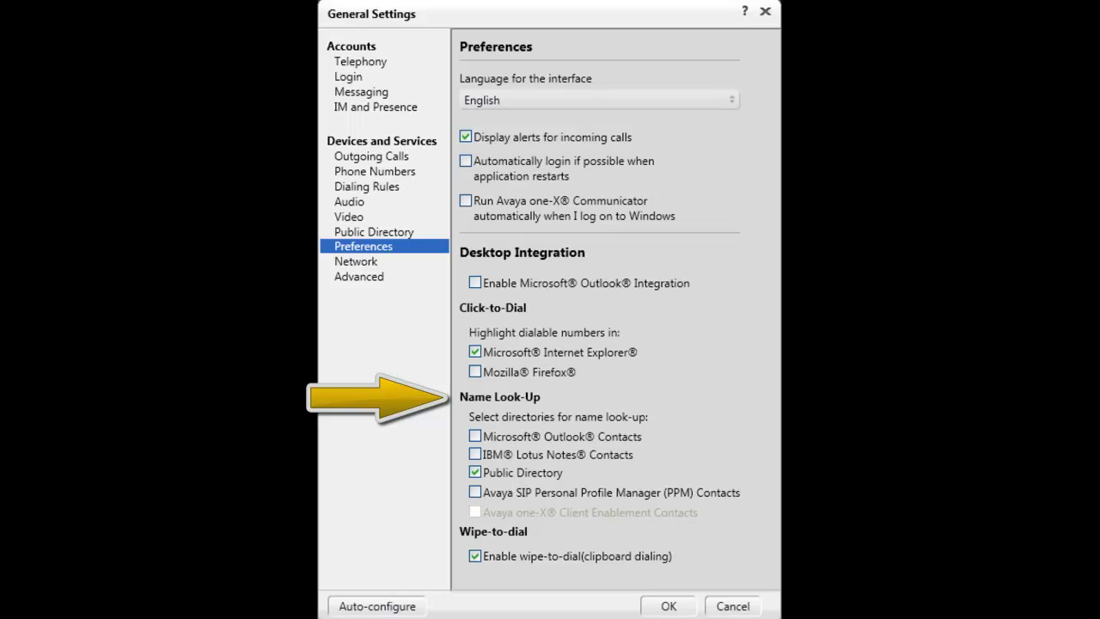
{"action": "left_click", "coordinate": [475, 437]}
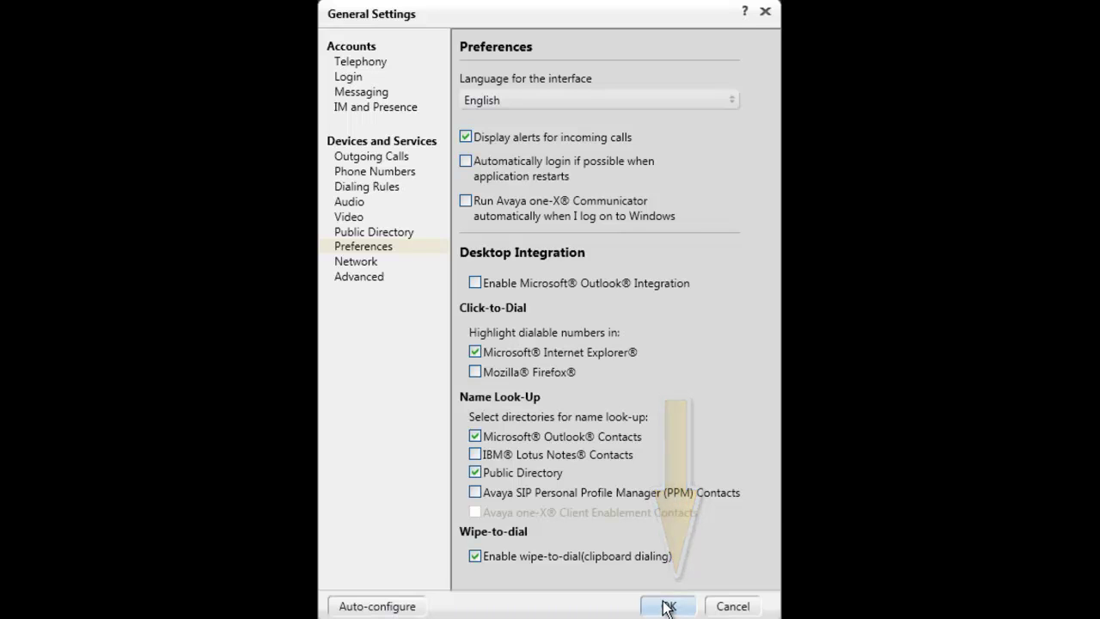
{"action": "left_click", "coordinate": [666, 606]}
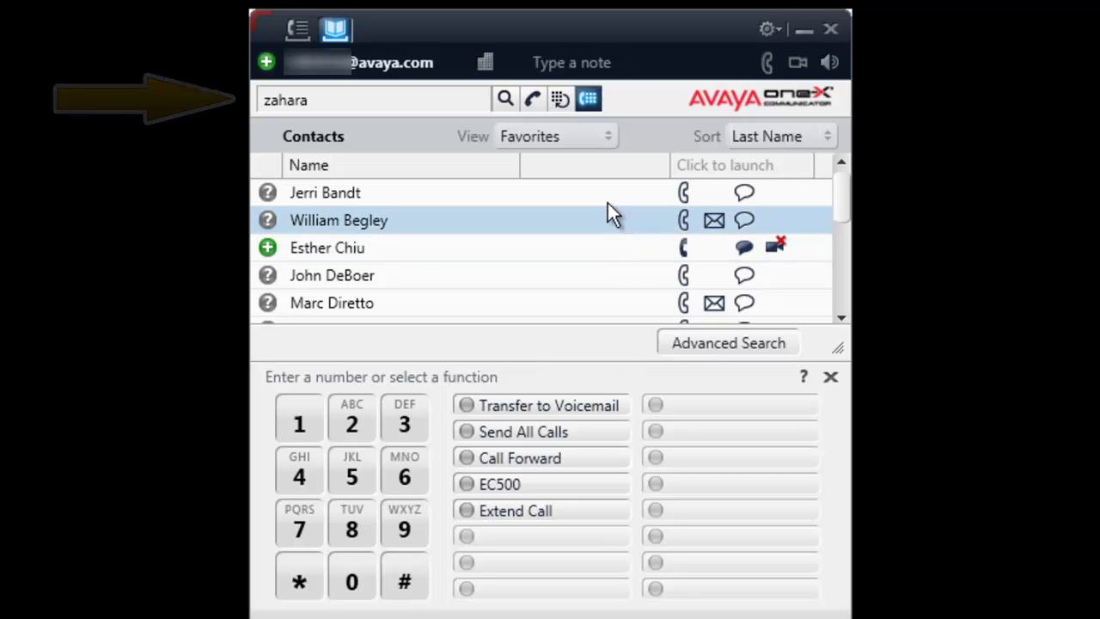
Run the contact search on the entered surname to list three matching directory results
{"action": "left_click", "coordinate": [468, 99]}
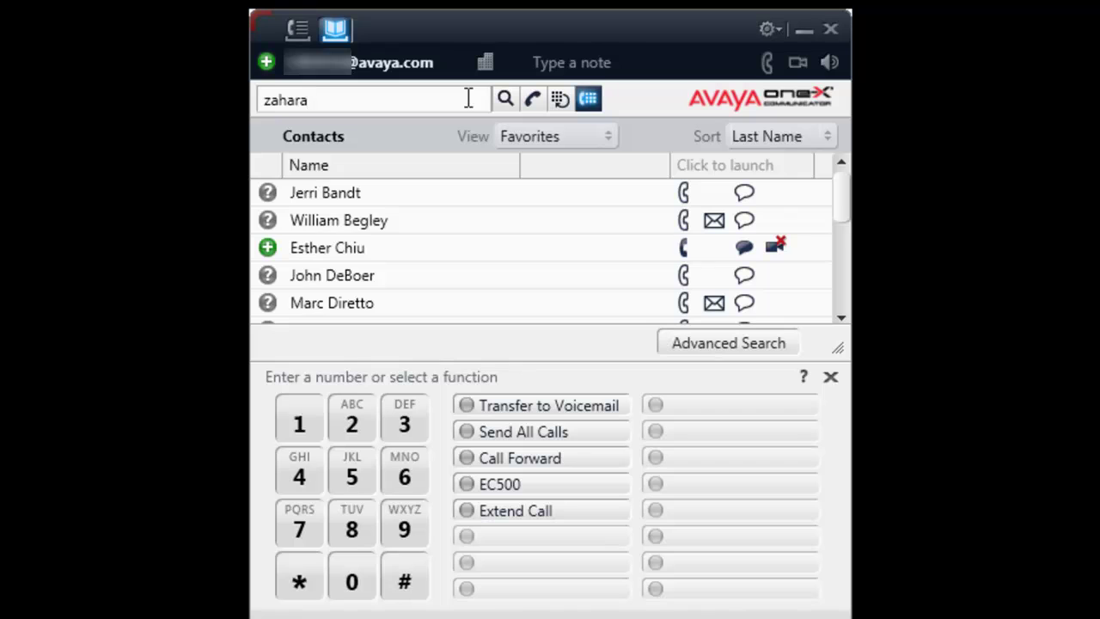
{"action": "key", "text": "Return"}
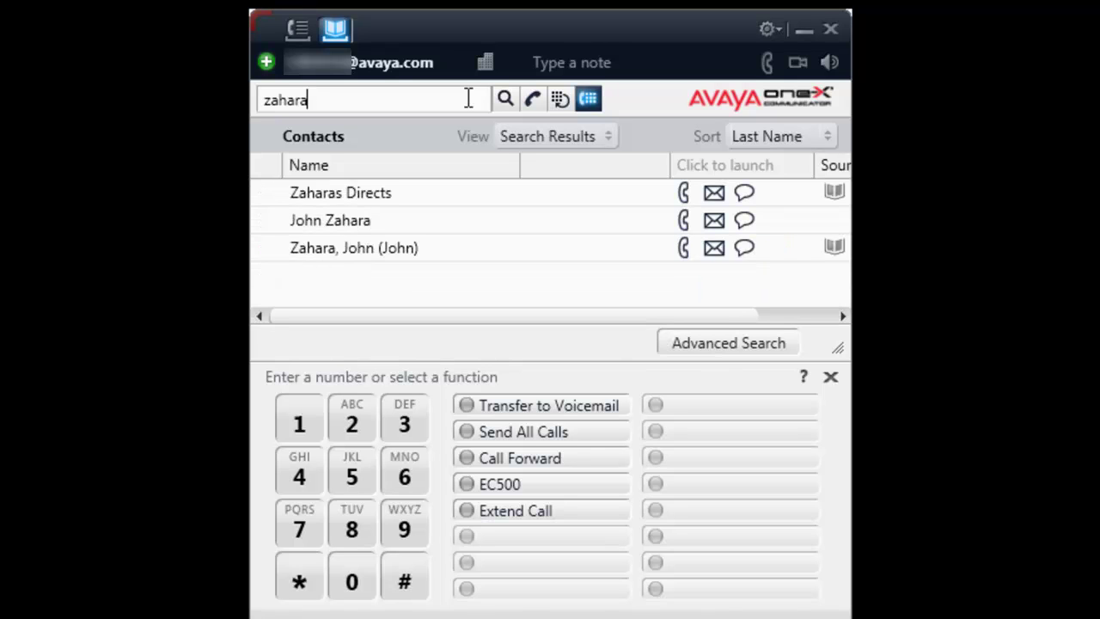